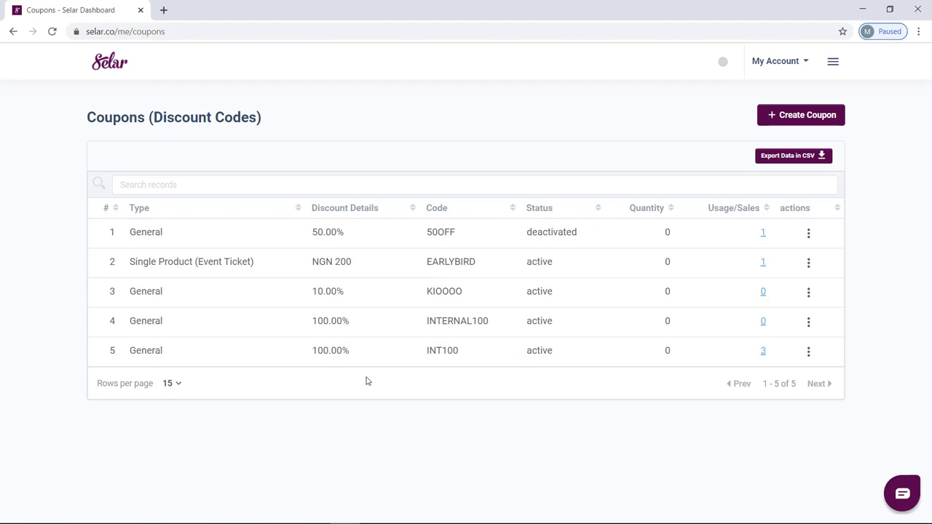
Step: Start a new coupon from the Coupons (Discount Codes) page
{"action": "left_click", "coordinate": [793, 118]}
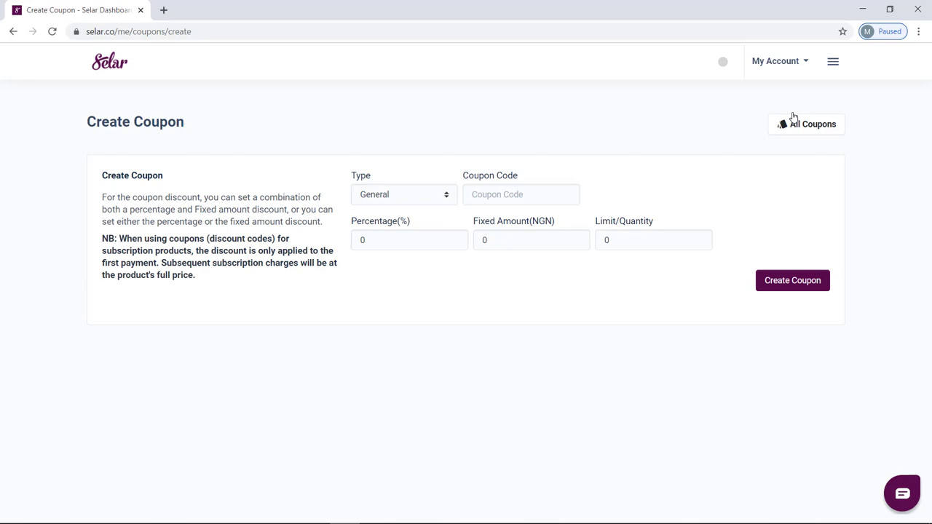
Step: Review the available coupon types and keep Type as General
{"action": "left_click", "coordinate": [384, 187]}
{"action": "left_click", "coordinate": [386, 212]}
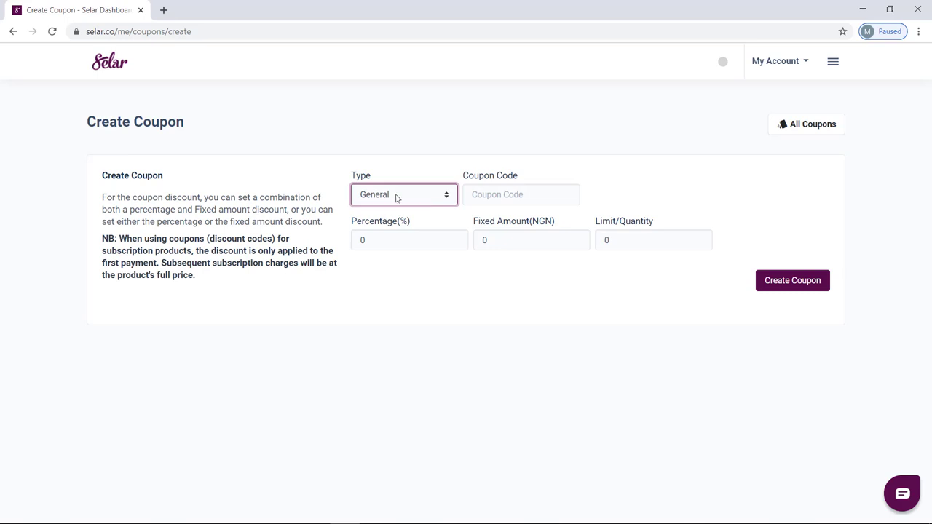
Step: Make it a Product coupon tied to Subscription(Discounted first subscription)
{"action": "left_click", "coordinate": [396, 198]}
{"action": "left_click", "coordinate": [394, 220]}
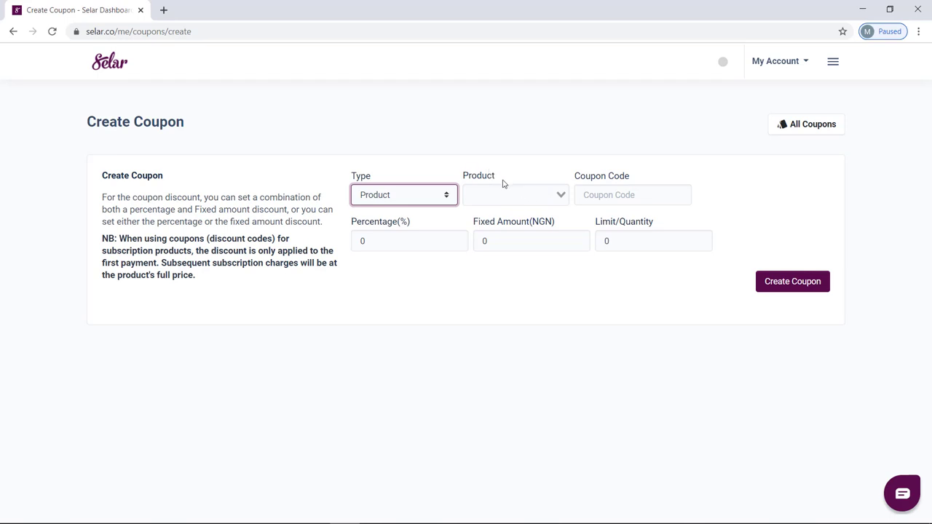
{"action": "left_click", "coordinate": [561, 195]}
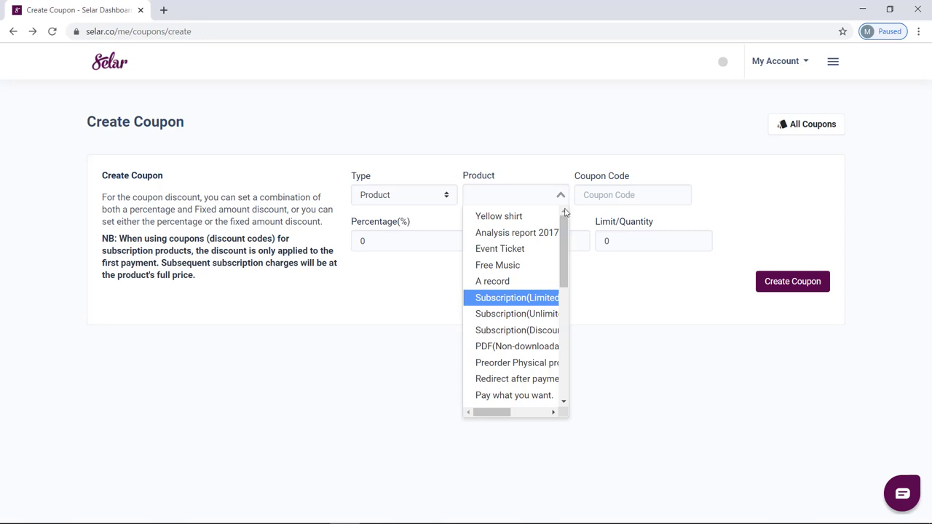
{"action": "left_click", "coordinate": [518, 332]}
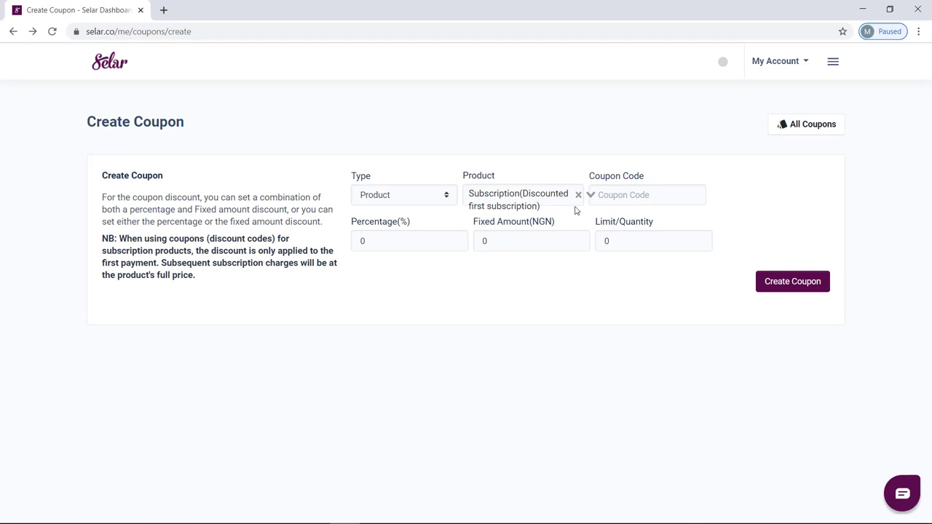
Step: Enter DISCOUNT as the coupon code
{"action": "left_click", "coordinate": [612, 194]}
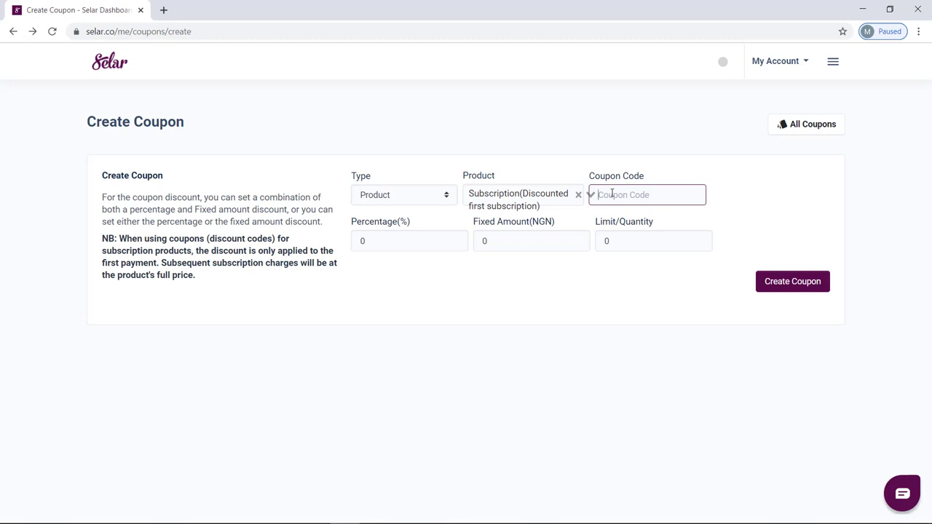
{"action": "type", "text": "DISCOUNT"}
{"action": "left_click", "coordinate": [399, 242]}
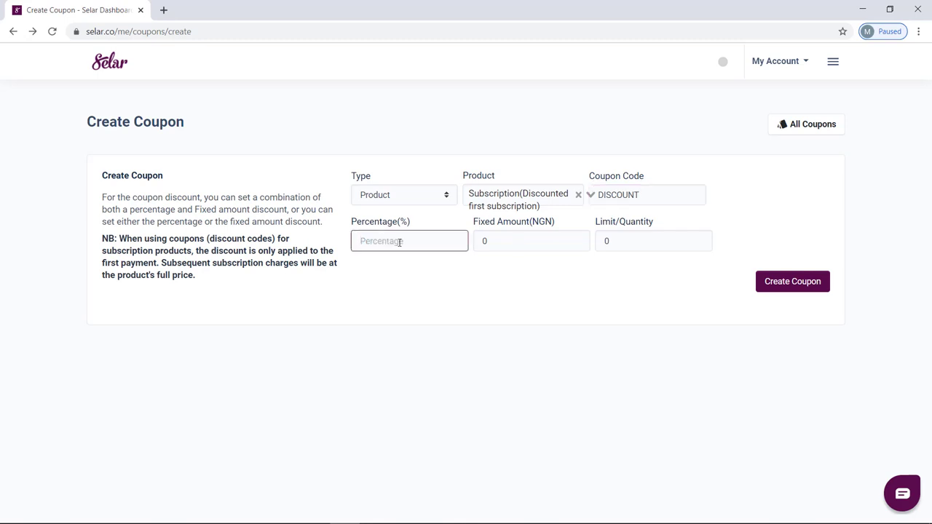
Step: Enter 10 as the percentage discount
{"action": "type", "text": "10"}
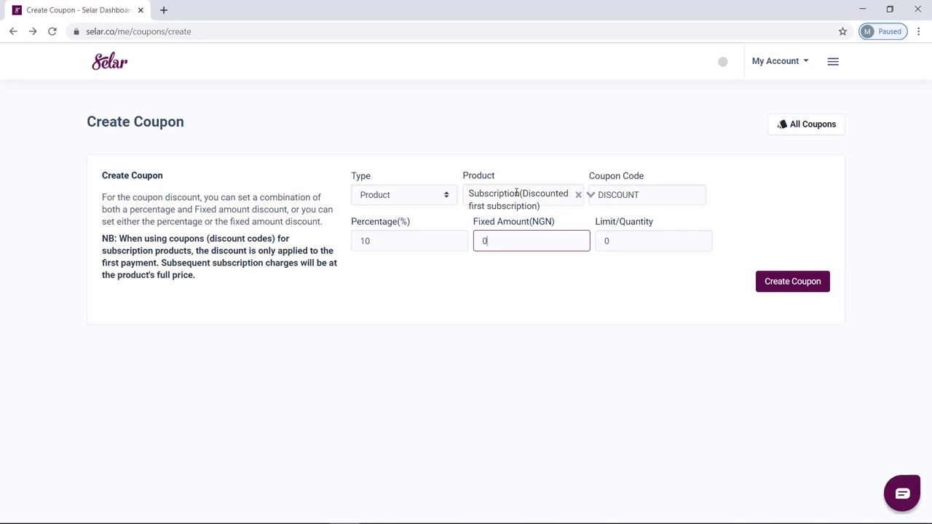
Step: Reset the percentage to 0 and set the fixed amount discount to 2500 NGN
{"action": "left_click", "coordinate": [396, 247]}
{"action": "key", "text": "BackSpace"}
{"action": "key", "text": "BackSpace"}
{"action": "type", "text": "0"}
{"action": "left_click", "coordinate": [491, 242]}
{"action": "key", "text": "BackSpace"}
{"action": "type", "text": "2500"}
{"action": "left_click", "coordinate": [591, 290]}
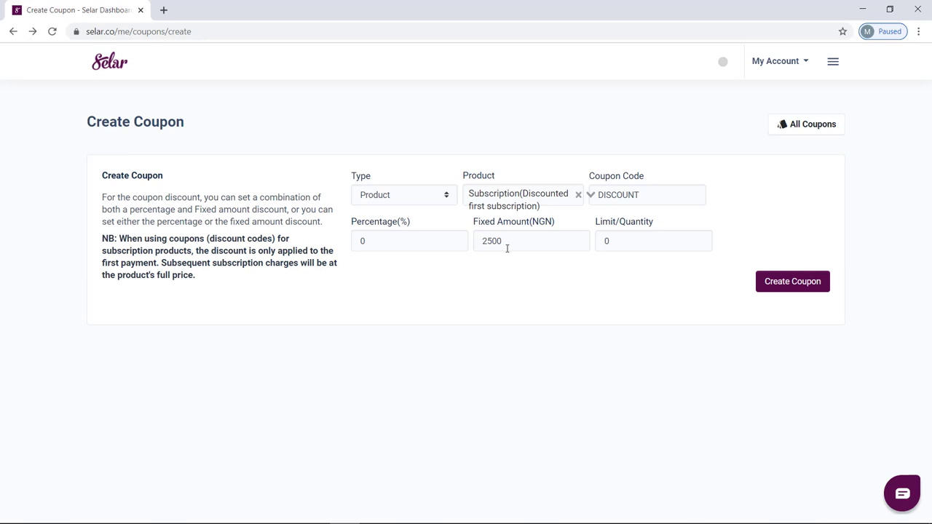
{"action": "left_click", "coordinate": [622, 243]}
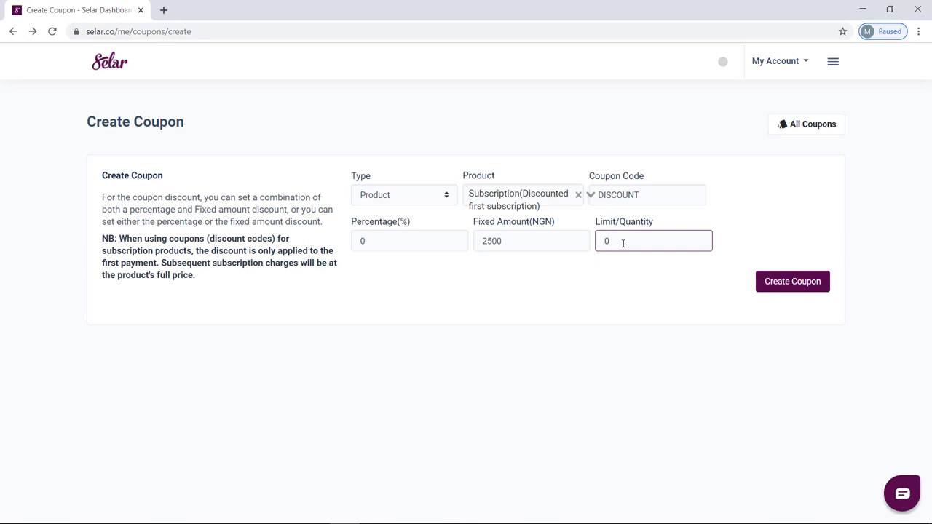
{"action": "key", "text": "BackSpace"}
{"action": "type", "text": "1000"}
{"action": "key", "text": "BackSpace"}
{"action": "key", "text": "BackSpace"}
{"action": "key", "text": "BackSpace"}
{"action": "key", "text": "BackSpace"}
{"action": "type", "text": "0"}
Step: Save the DISCOUNT coupon, then subscribe to the product and reach checkout at ₦30,000
{"action": "left_click", "coordinate": [787, 283]}
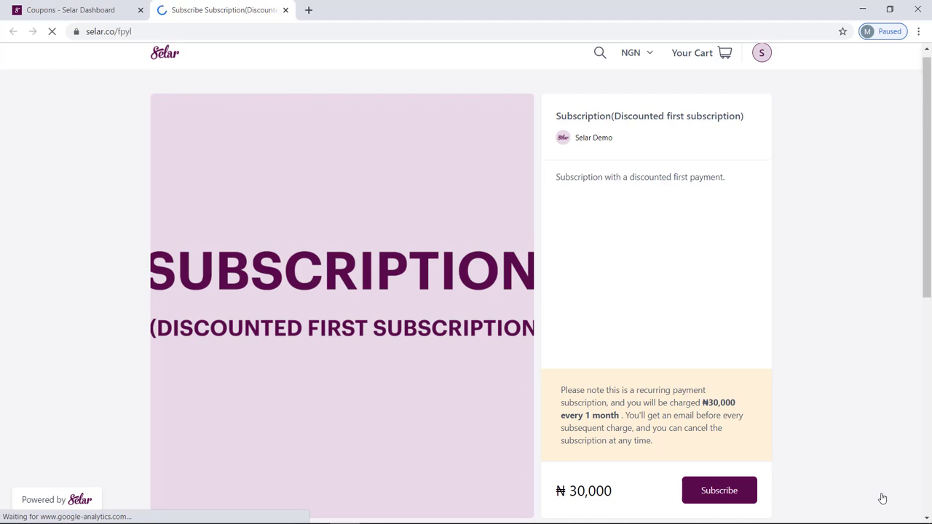
{"action": "left_click", "coordinate": [926, 518]}
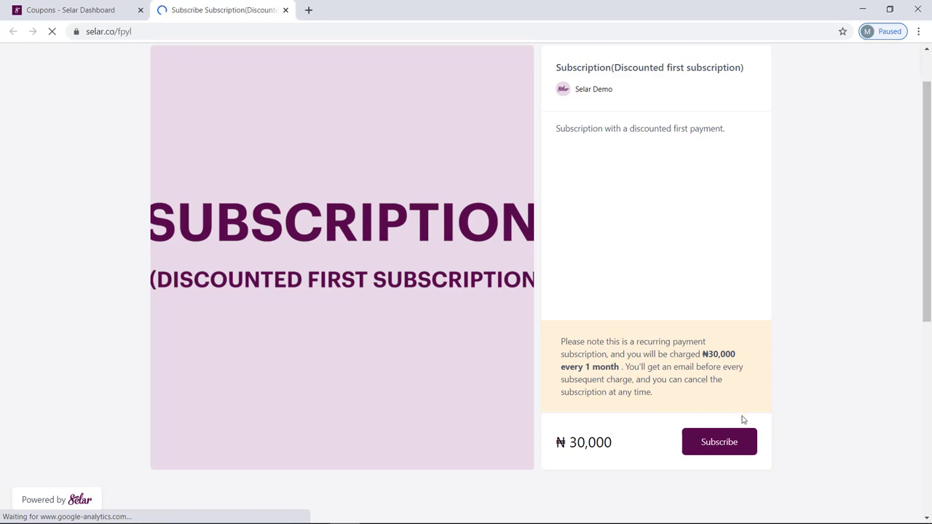
{"action": "left_click", "coordinate": [729, 443]}
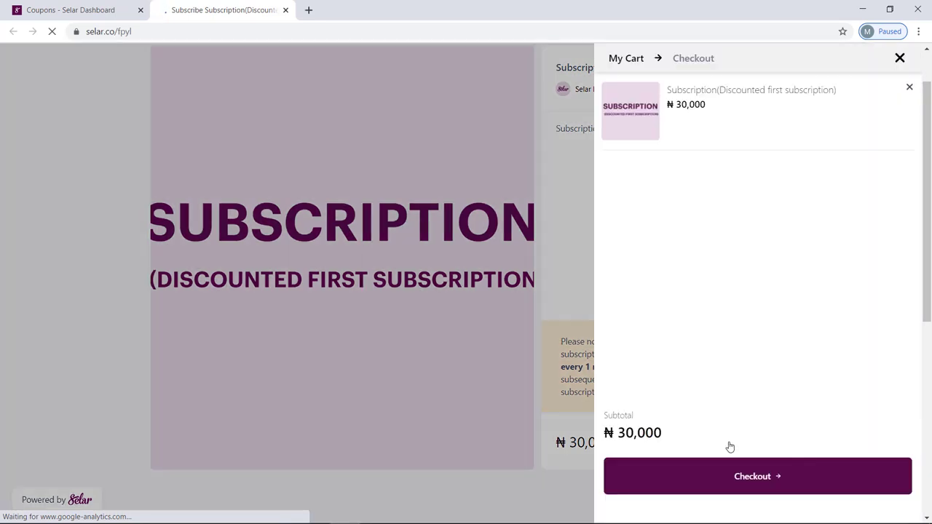
{"action": "left_click", "coordinate": [735, 482]}
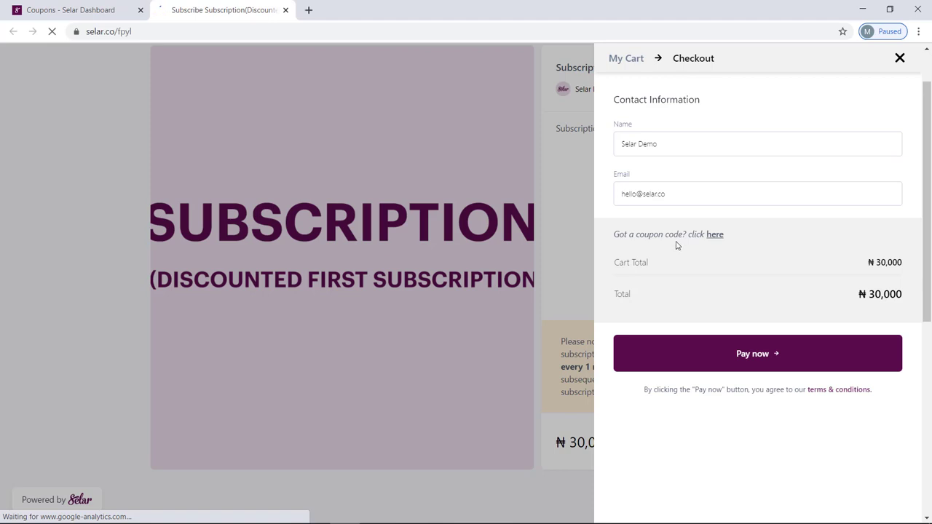
Step: Enter the coupon code DISCOUNT at checkout and apply it to the order
{"action": "left_click", "coordinate": [714, 238]}
{"action": "left_click", "coordinate": [712, 259]}
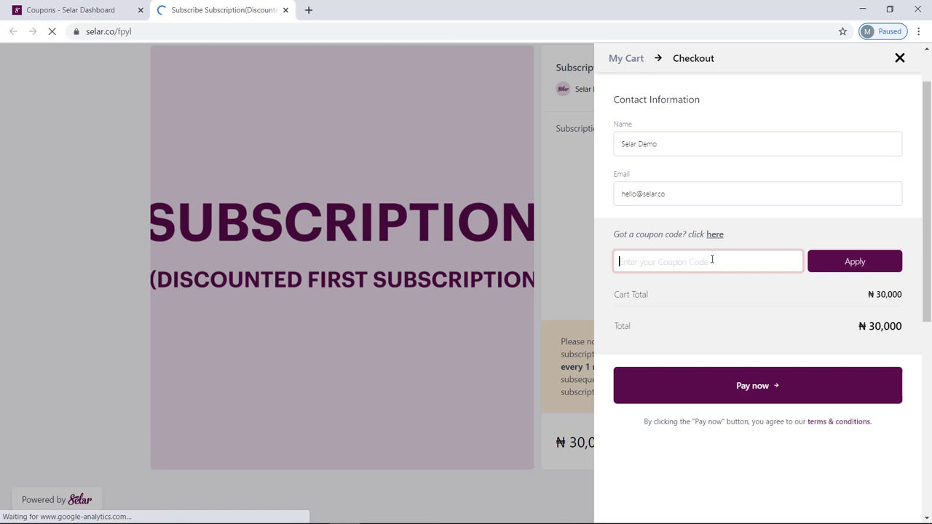
{"action": "type", "text": "DISCOUNT"}
{"action": "left_click", "coordinate": [834, 263]}
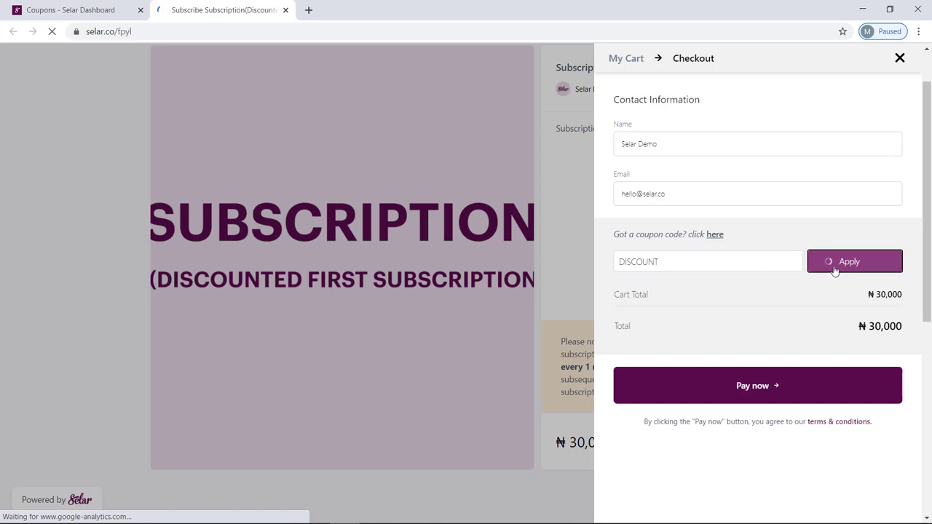